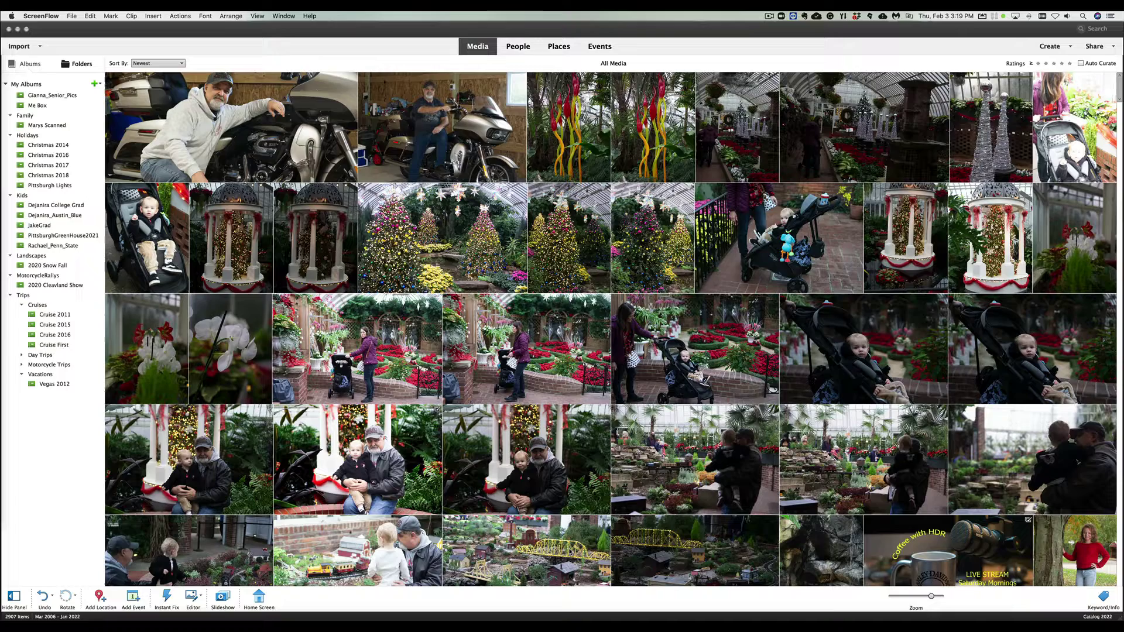
# In Finder, open Pictures › Hawaii to list FirstMorningHawaii through Wed_ThursdayHawaii.
pyautogui.scroll(-1, 570, 551)
pyautogui.scroll(1, 585, 553)
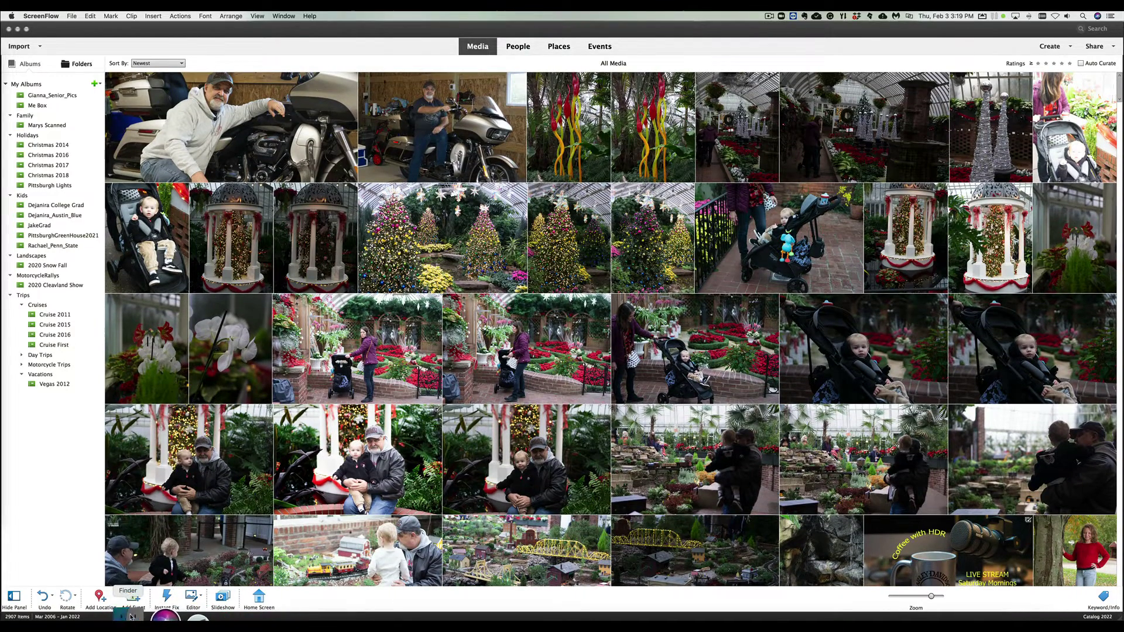
pyautogui.click(125, 609)
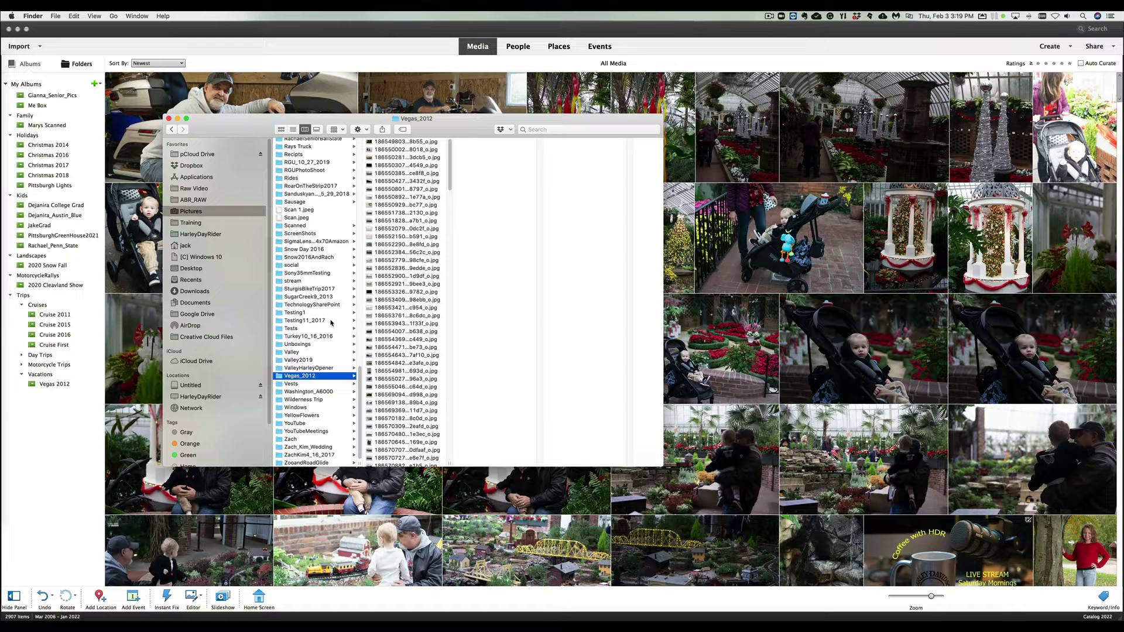
pyautogui.scroll(5, 329, 325)
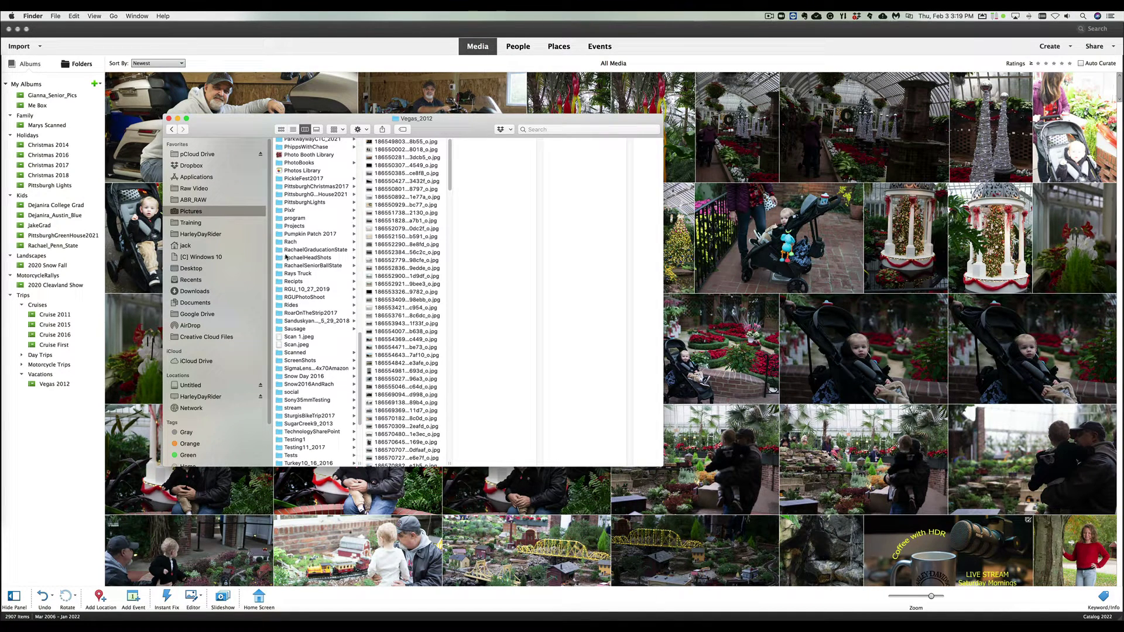
pyautogui.scroll(8, 305, 265)
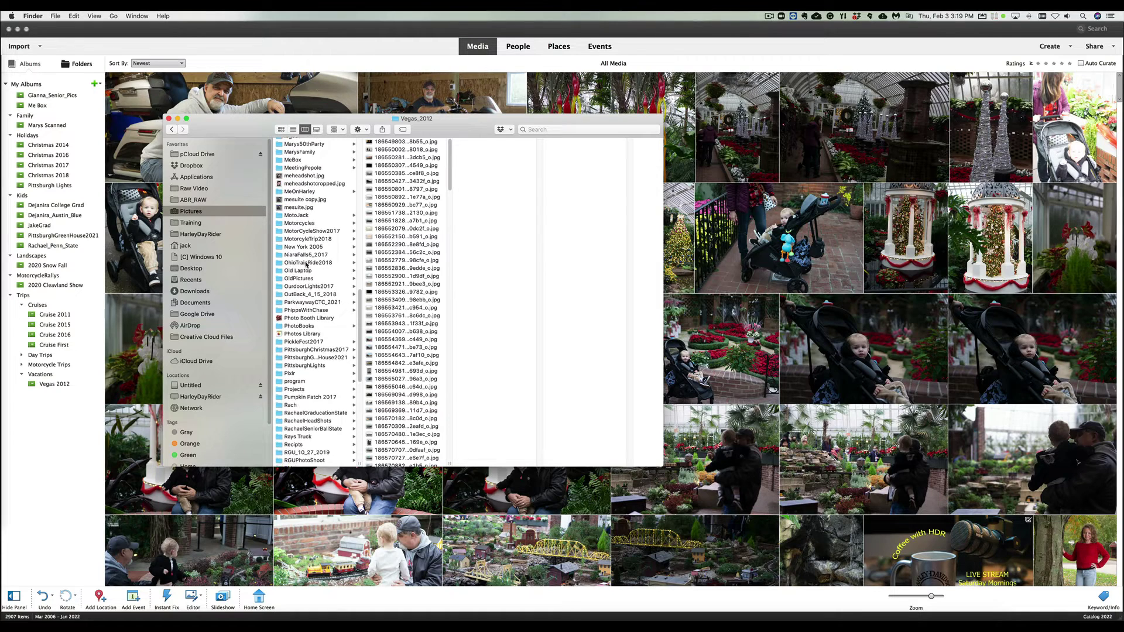
pyautogui.scroll(7, 305, 265)
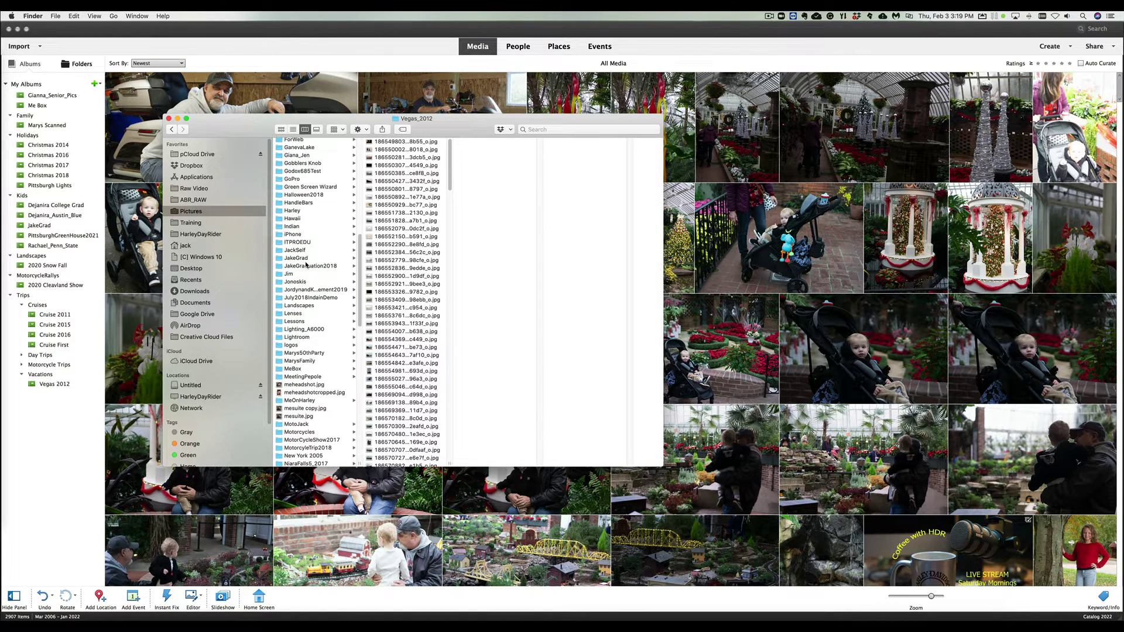
pyautogui.scroll(1, 306, 265)
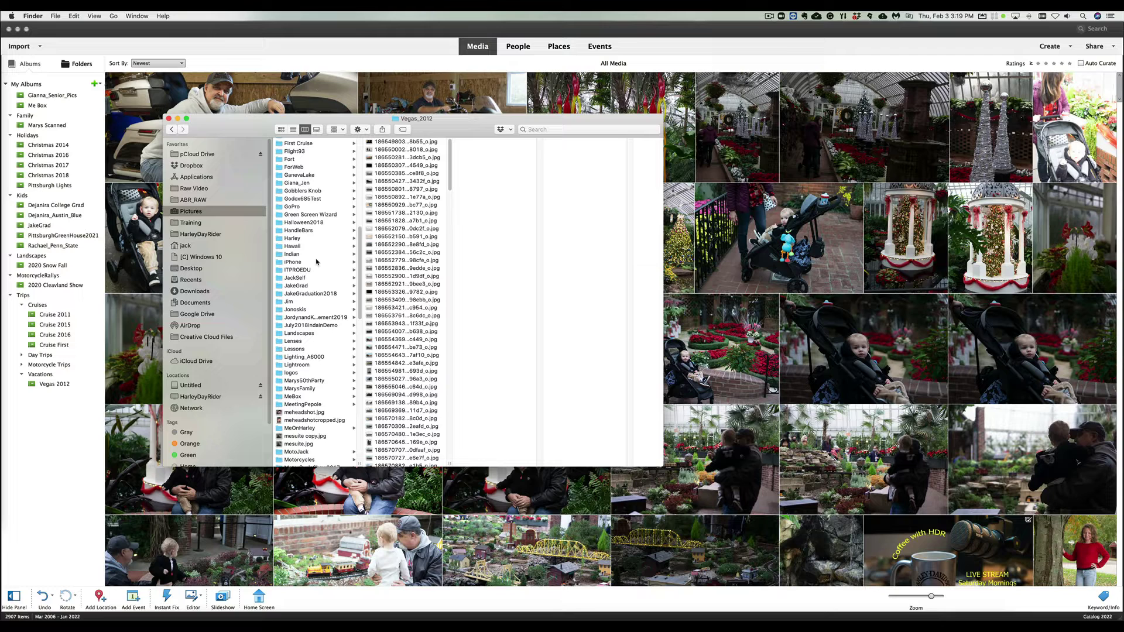
pyautogui.click(293, 246)
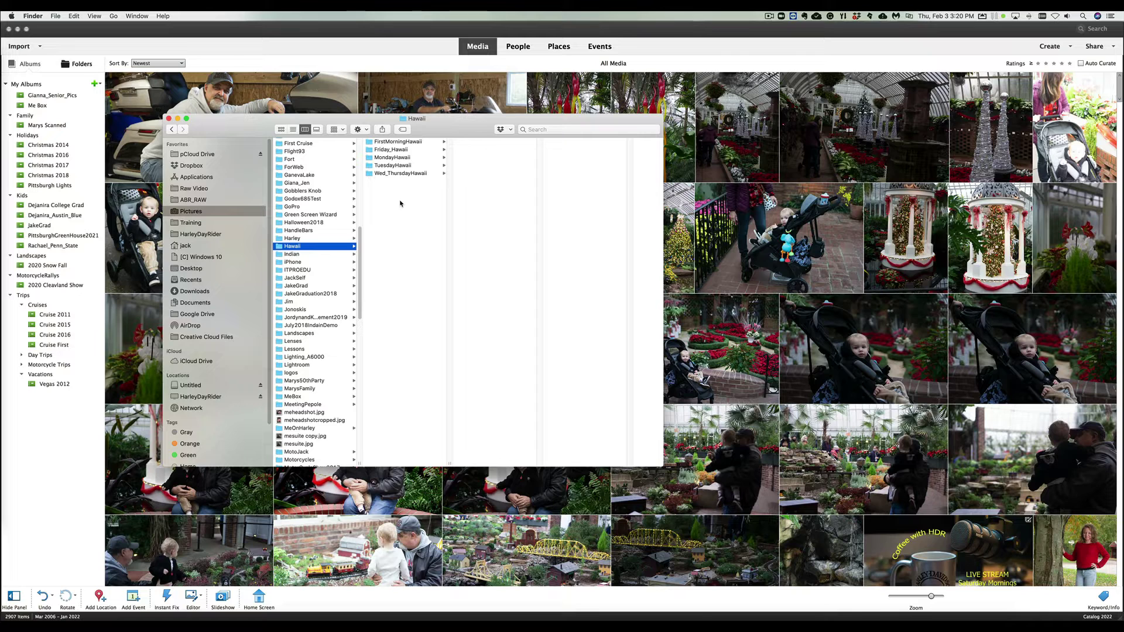
# Preview the FirstMorningHawaii photo files, then close Finder to return to the Organizer.
pyautogui.click(390, 143)
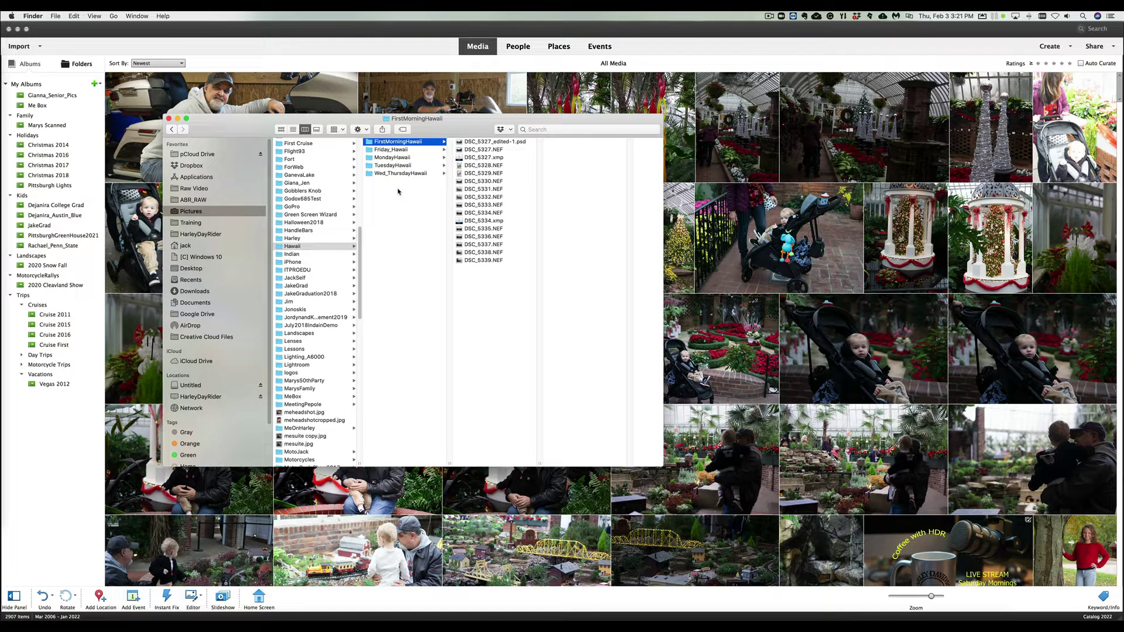
pyautogui.click(169, 118)
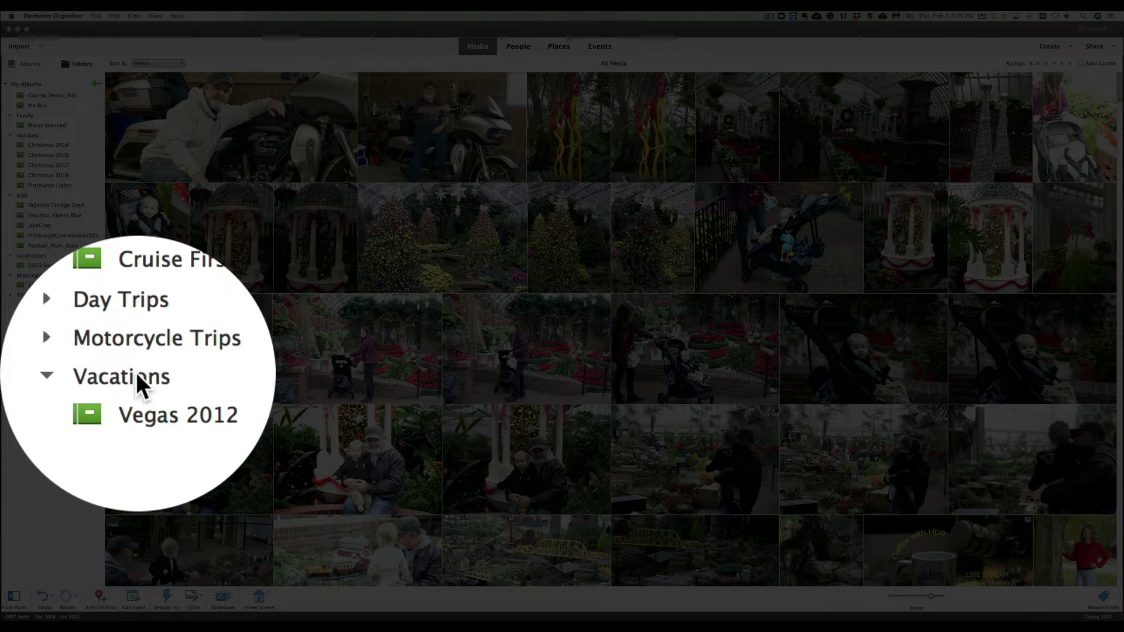
# Create a new album category named 'Hawaii Trip' inside the Vacations category.
pyautogui.click(140, 383)
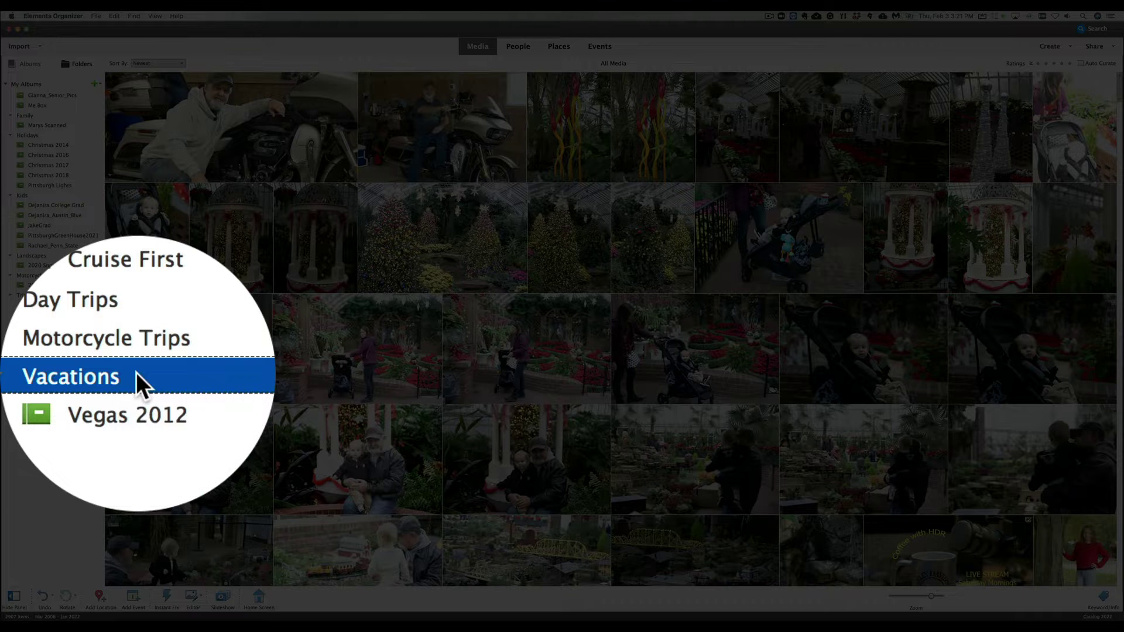
pyautogui.rightClick(137, 377)
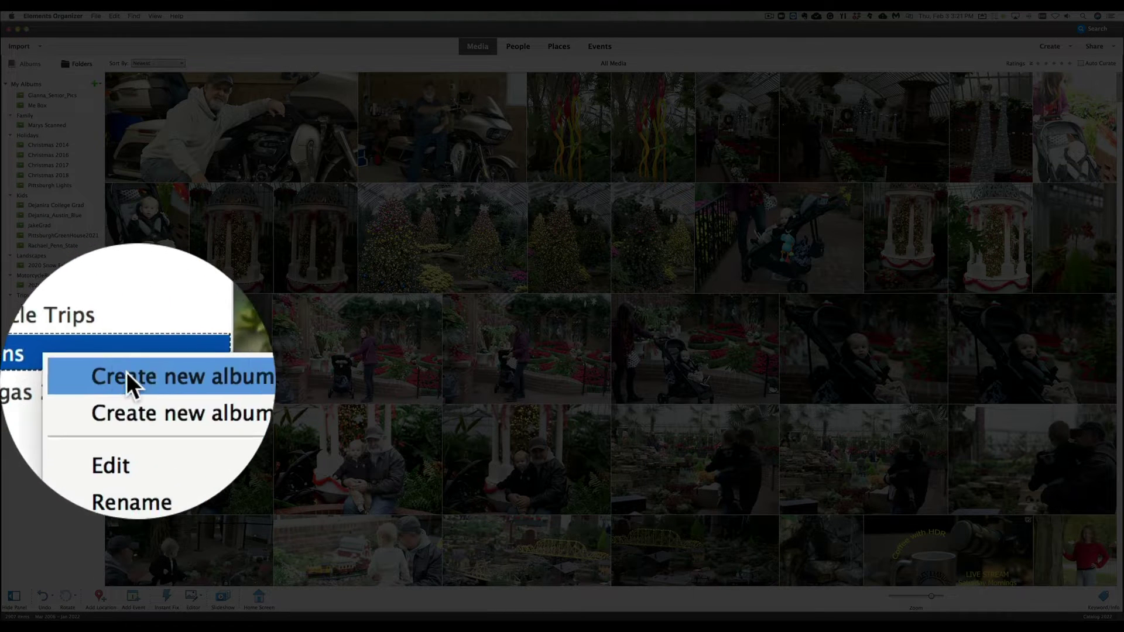
pyautogui.click(93, 402)
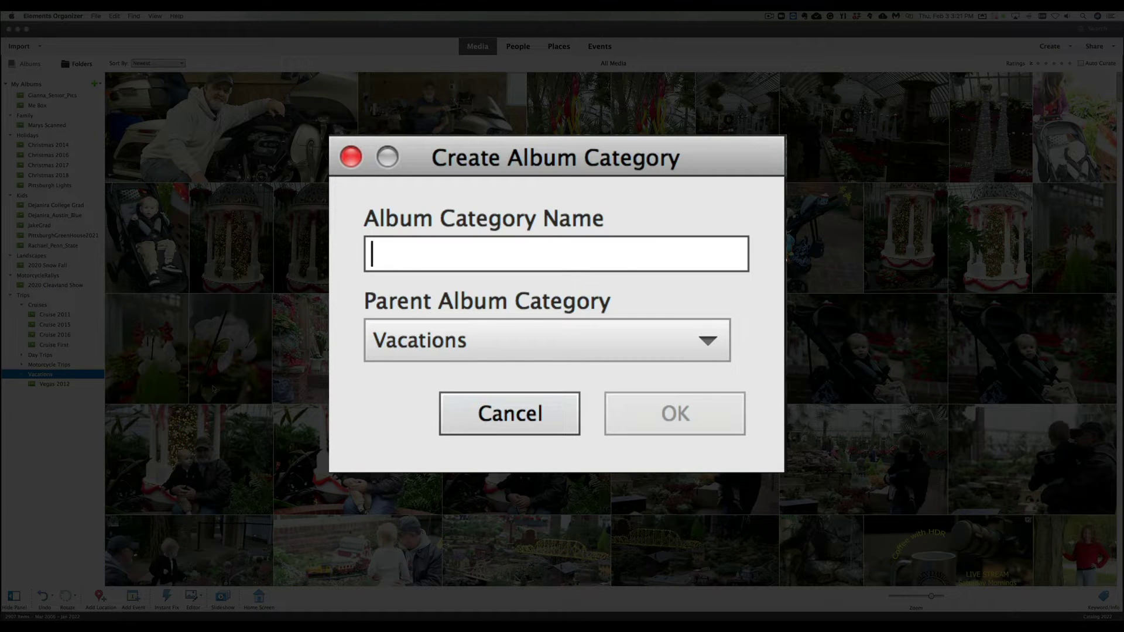
pyautogui.write('Ha')
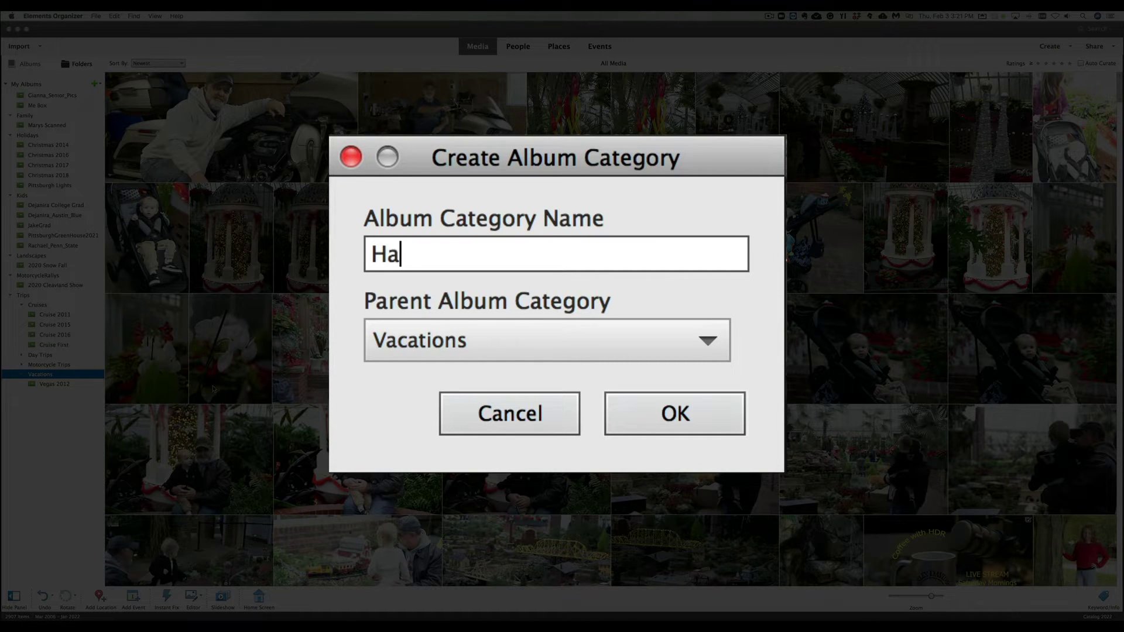
pyautogui.write('waii T')
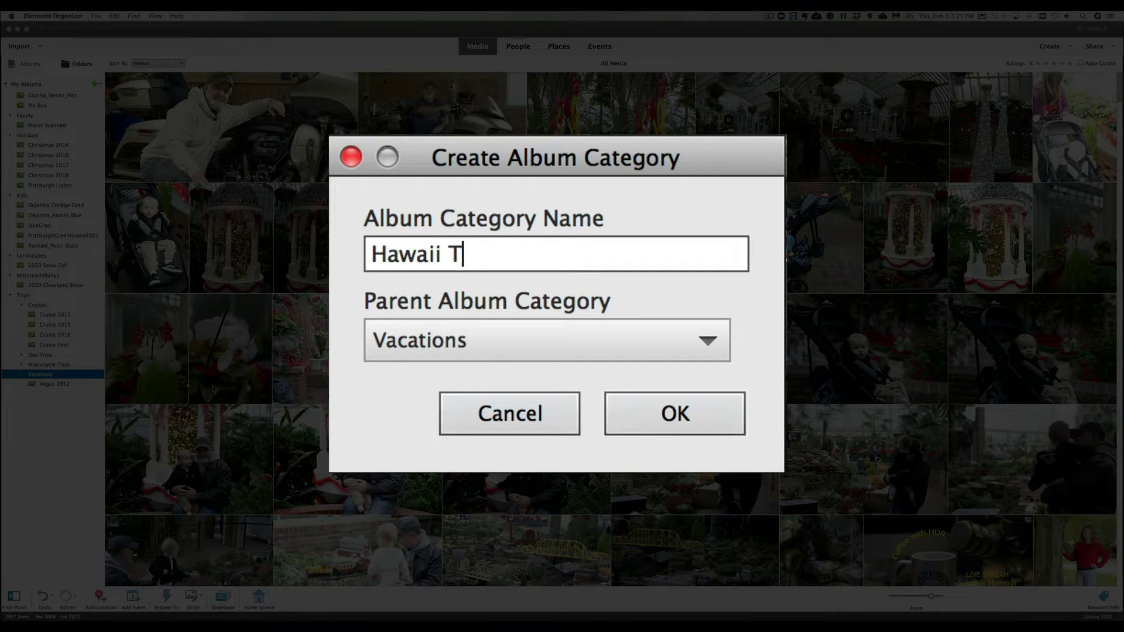
pyautogui.write('rip')
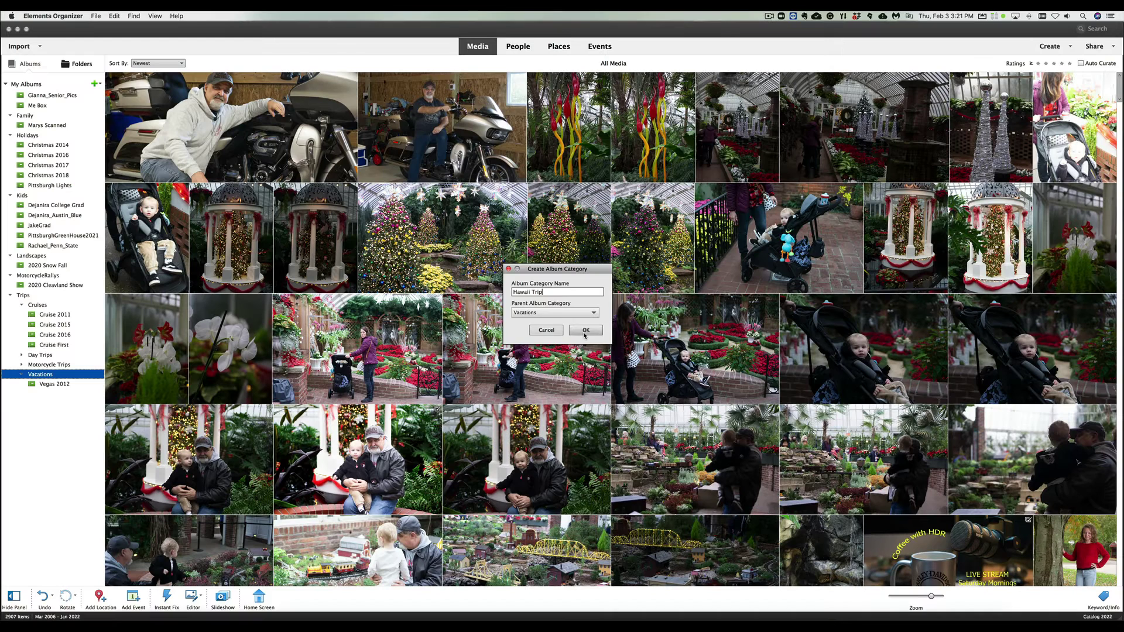
pyautogui.click(583, 331)
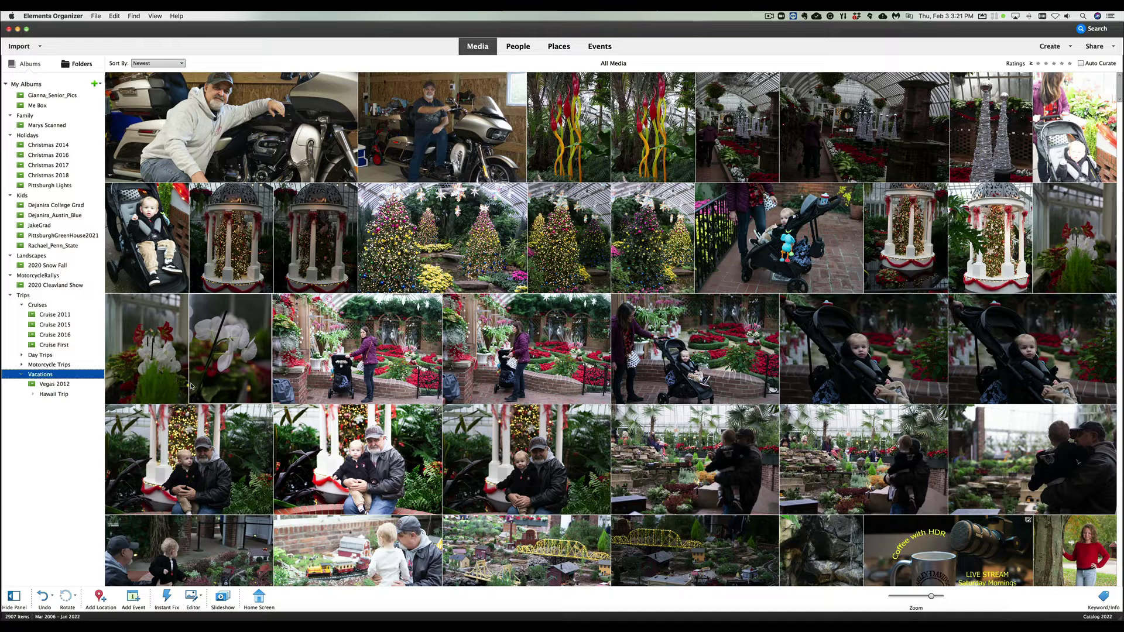
pyautogui.click(57, 395)
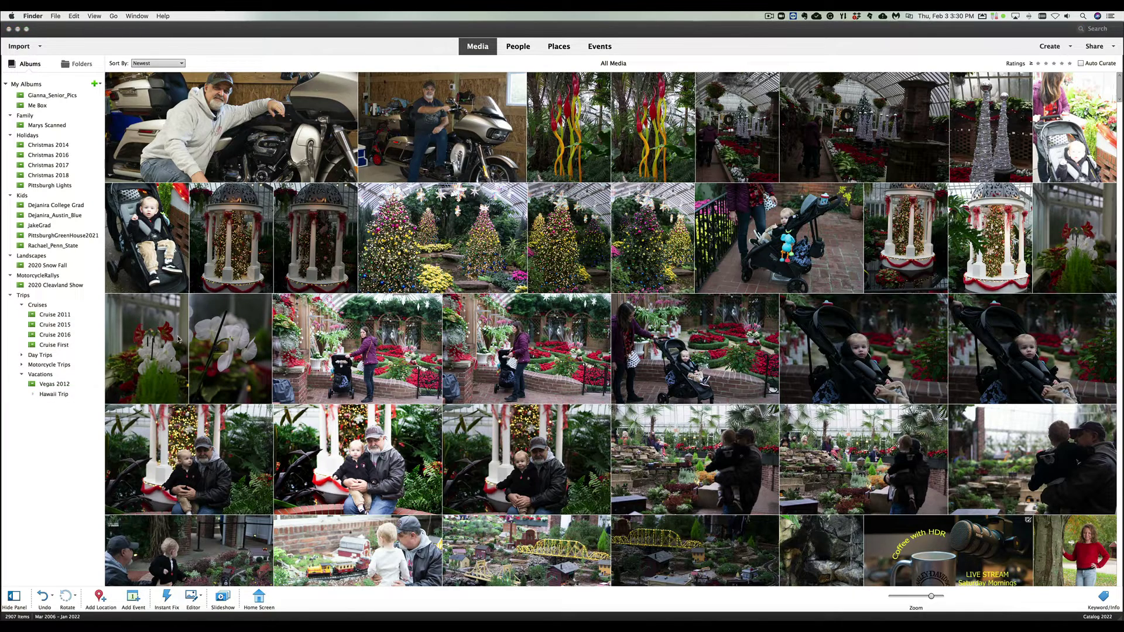
pyautogui.scroll(-3, 149, 373)
pyautogui.scroll(3, 149, 373)
# Start a From Files and Folders import with Pictures/Hawaii/MondayHawaii as the source folder.
pyautogui.click(80, 28)
pyautogui.click(95, 16)
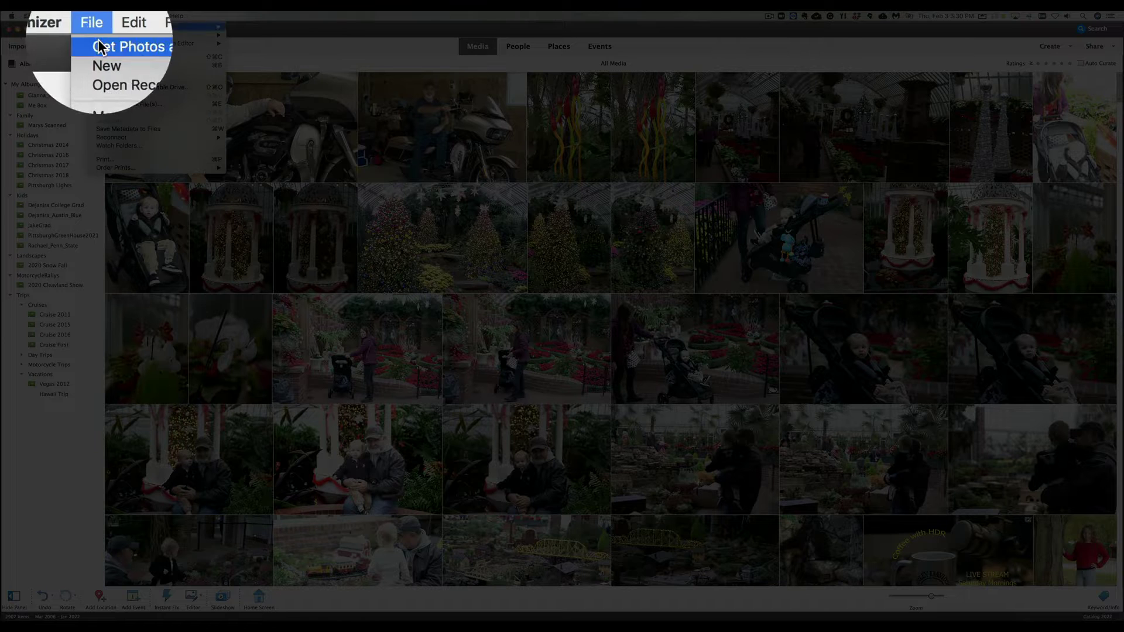
pyautogui.moveTo(129, 26)
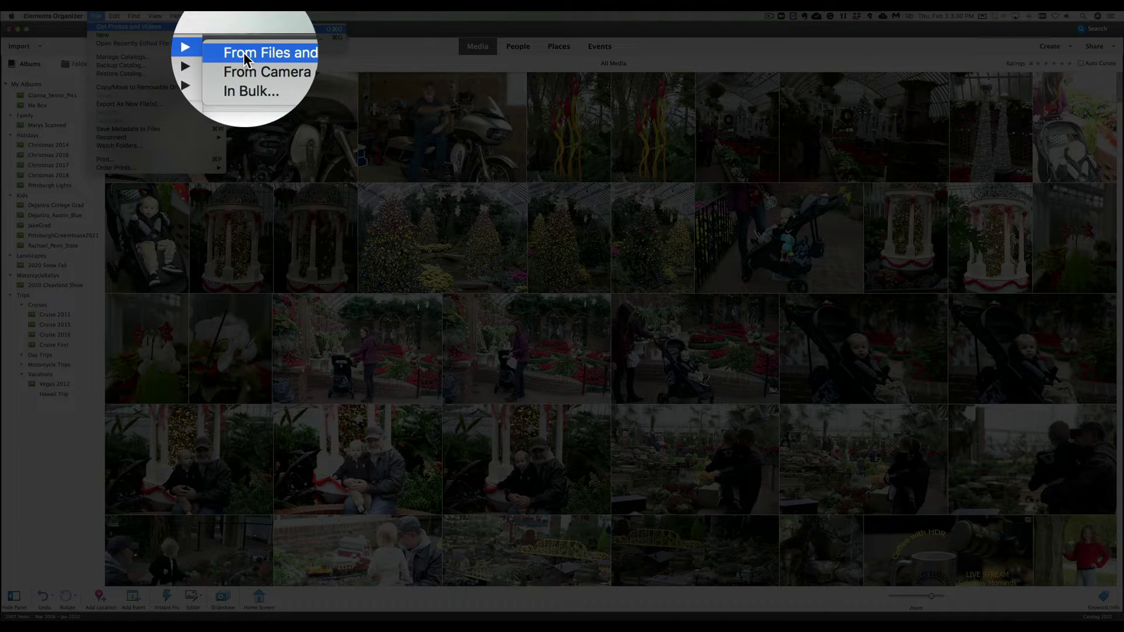
pyautogui.click(243, 54)
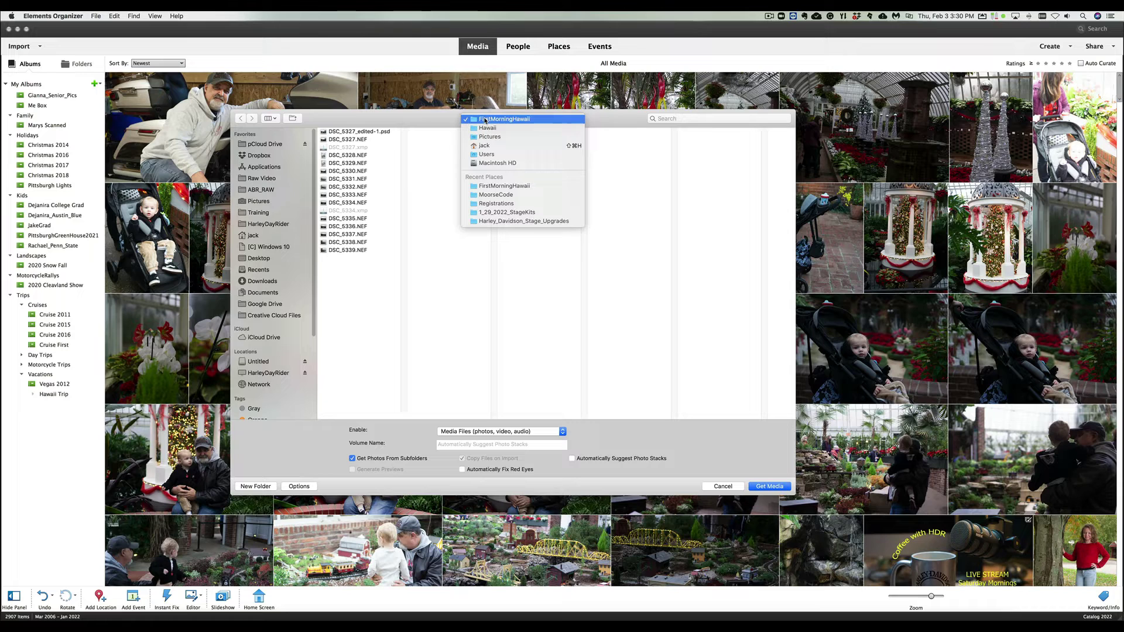
pyautogui.click(483, 128)
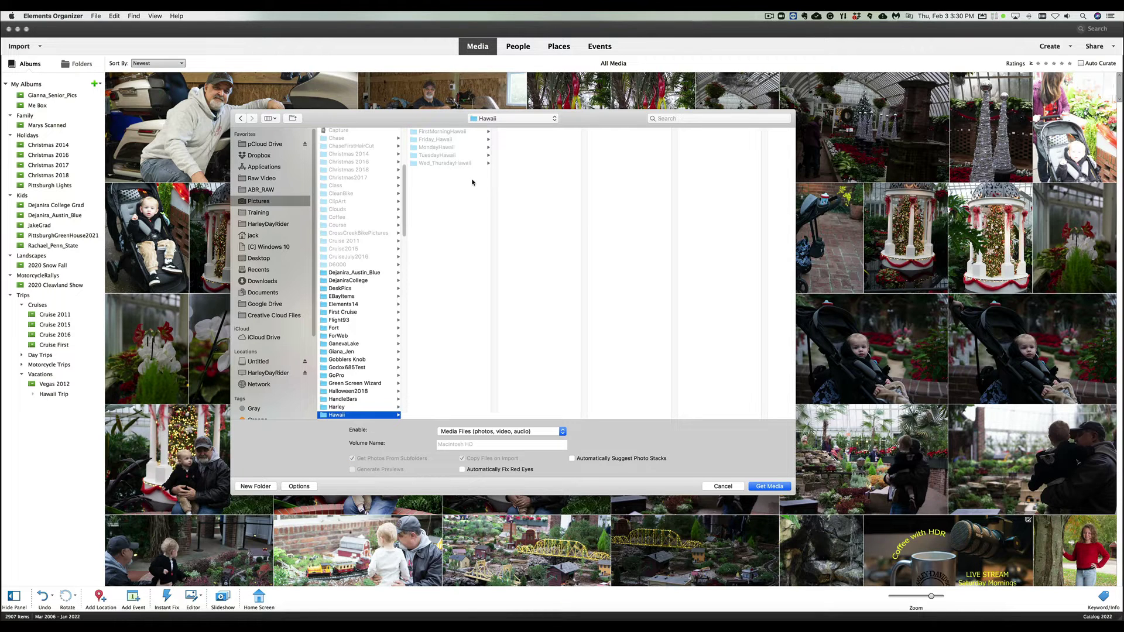
pyautogui.click(434, 149)
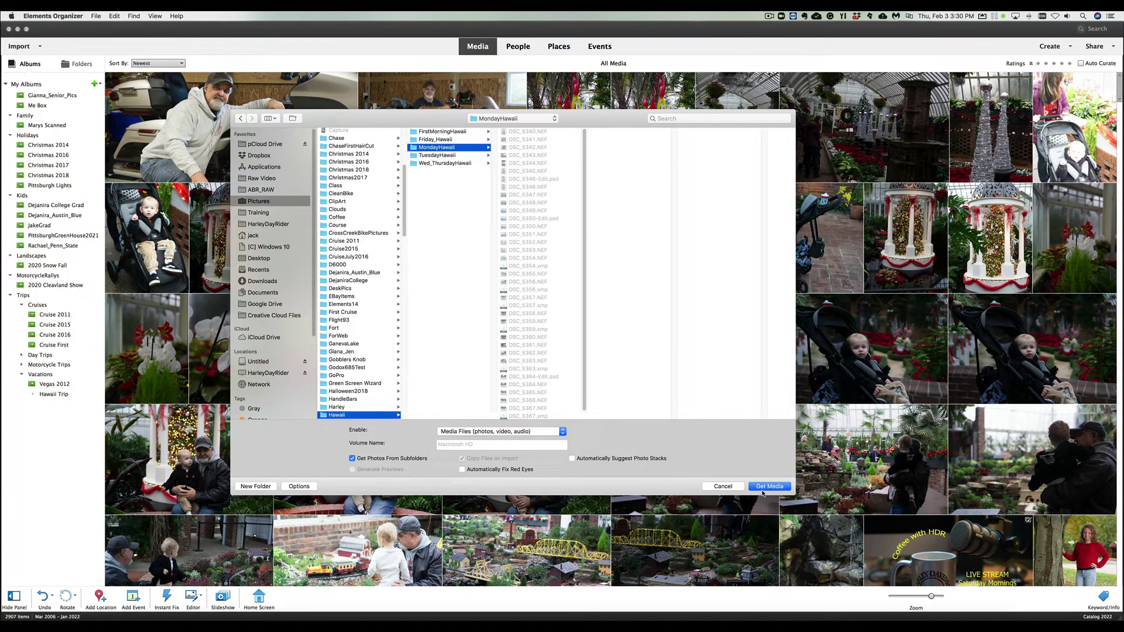
# Get the 31 MondayHawaii photos and save them as album 'Monday' under Hawaii Trip.
pyautogui.click(768, 486)
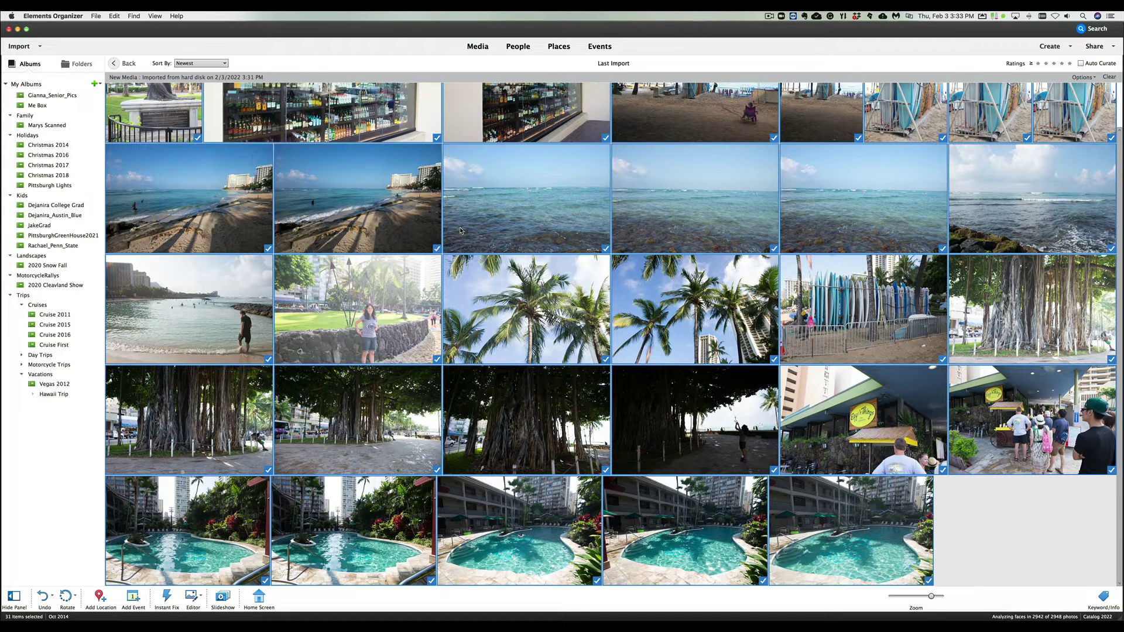
pyautogui.rightClick(61, 397)
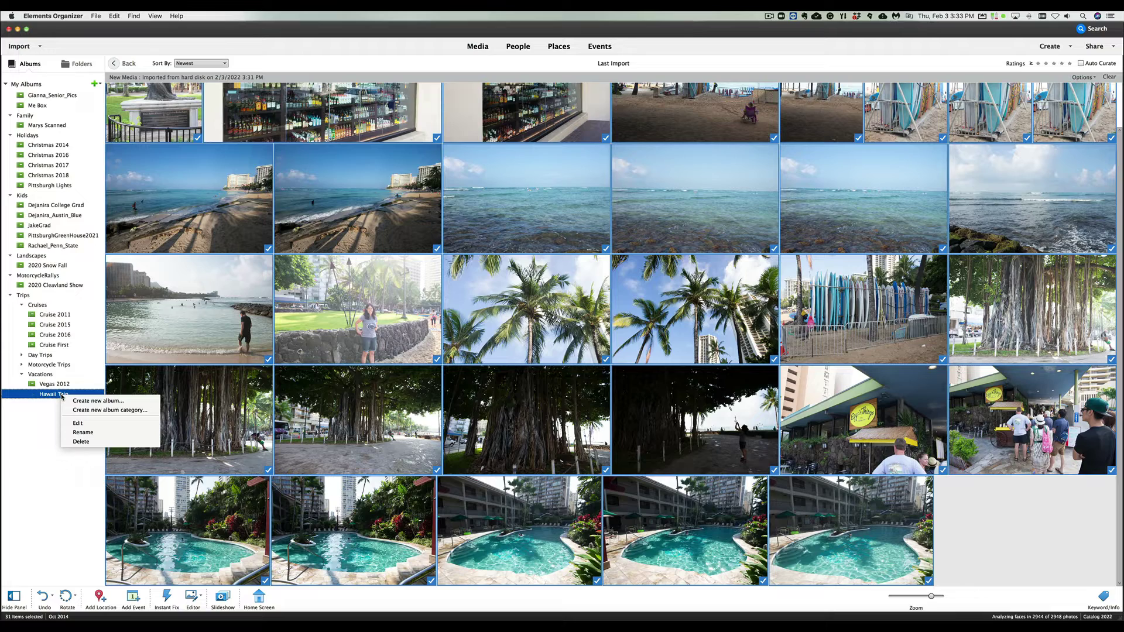
pyautogui.click(97, 401)
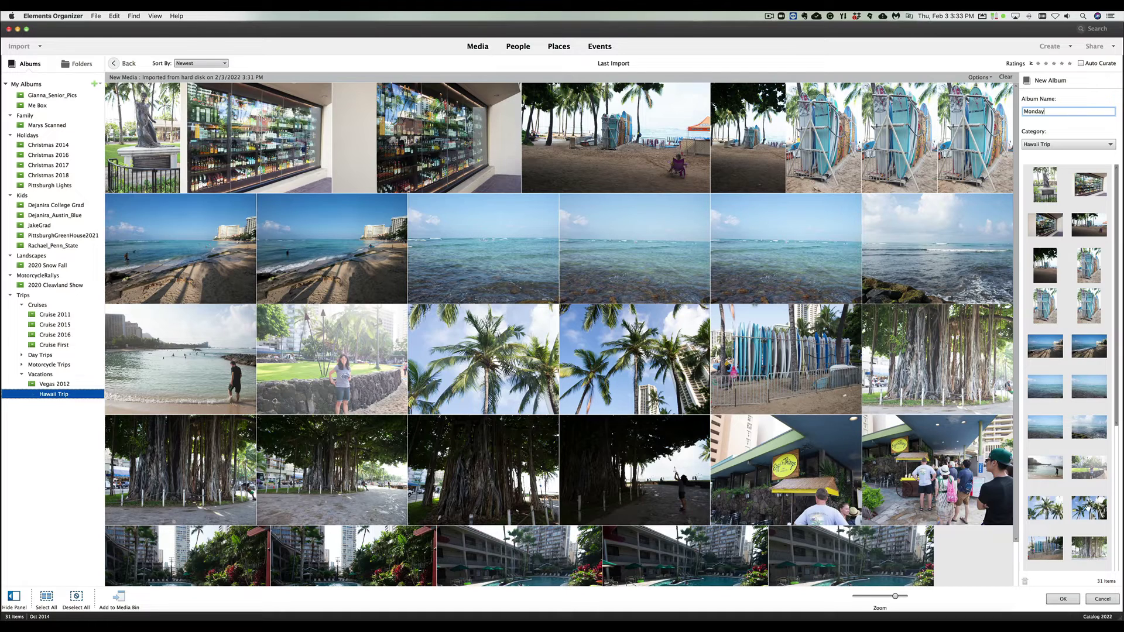
pyautogui.click(1064, 600)
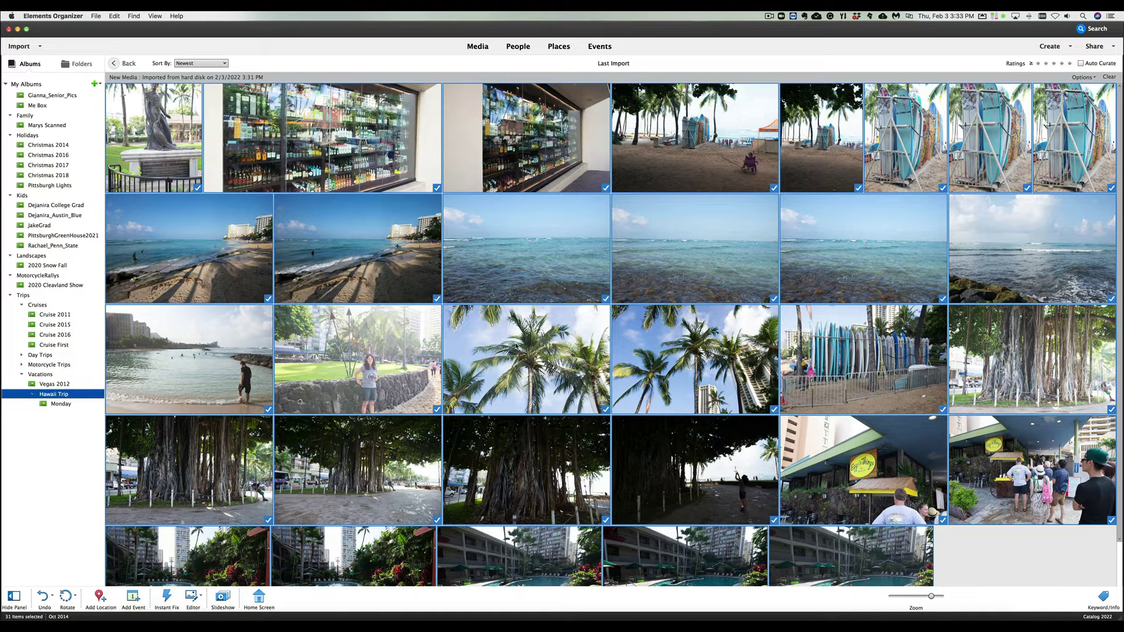
# Expand Vacations › Hawaii Trip and open the Monday album to show photos 1–31.
pyautogui.click(80, 376)
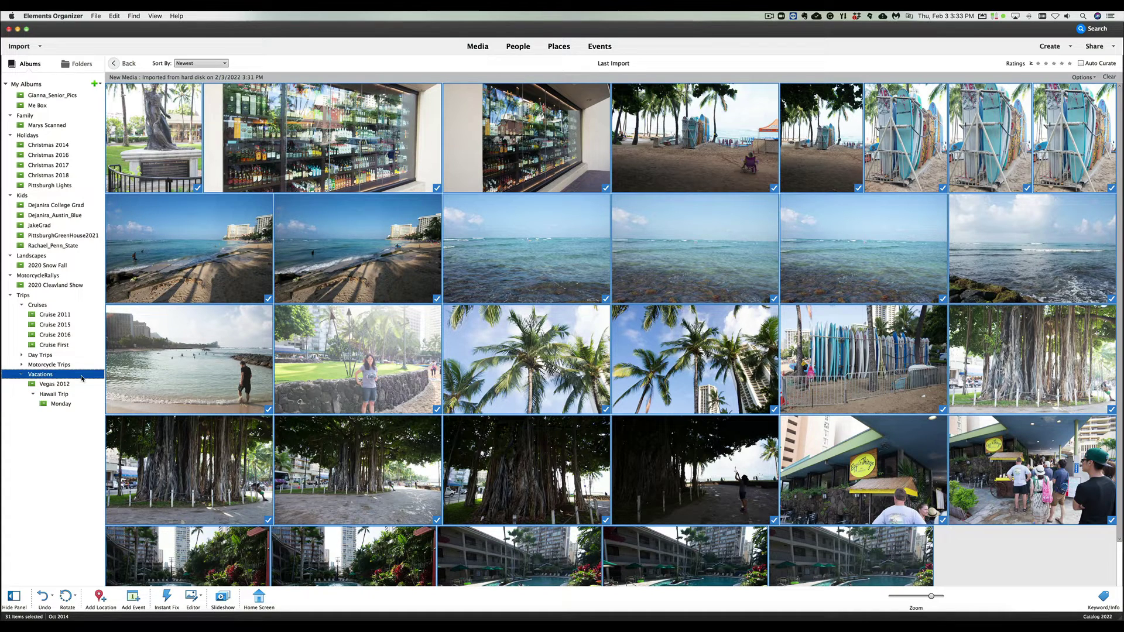
pyautogui.click(63, 405)
pyautogui.click(45, 375)
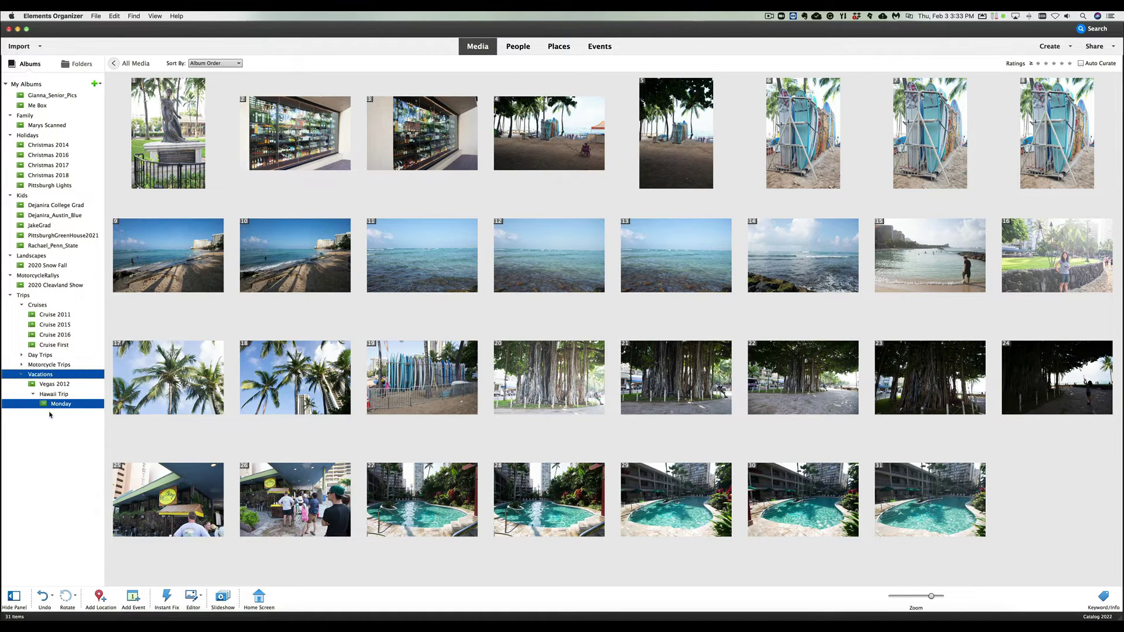
pyautogui.click(56, 395)
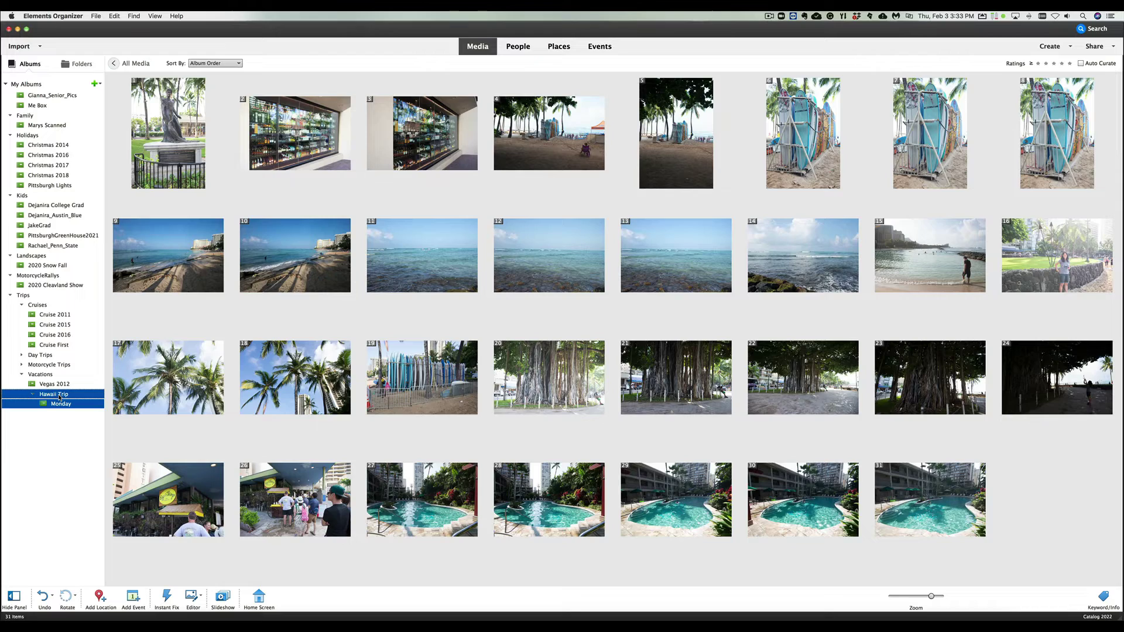
pyautogui.click(61, 410)
pyautogui.click(61, 404)
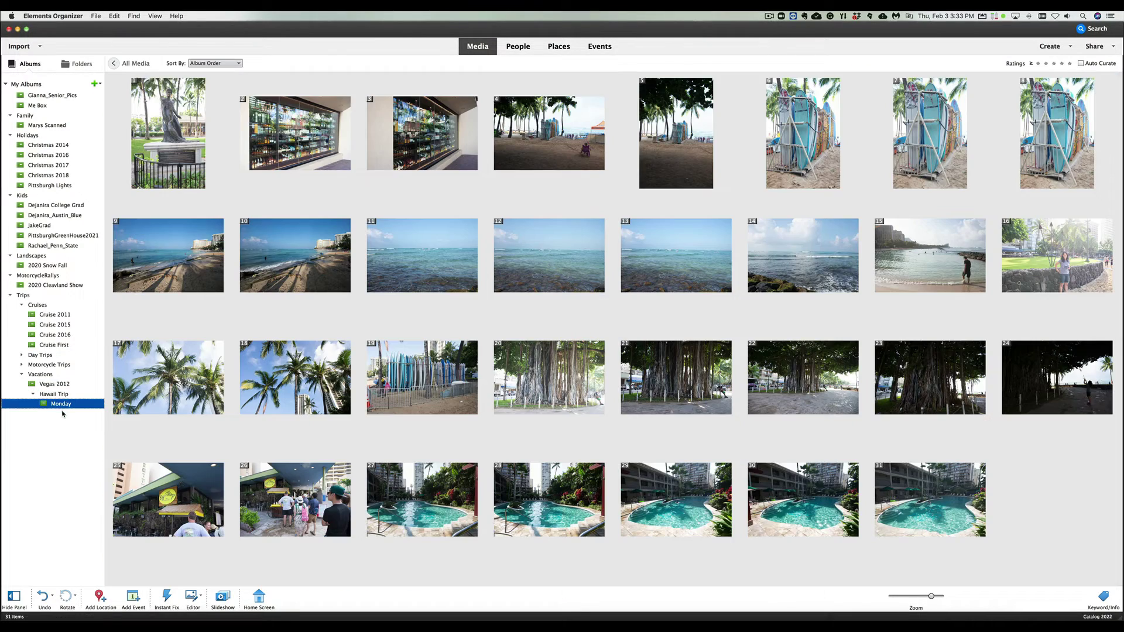